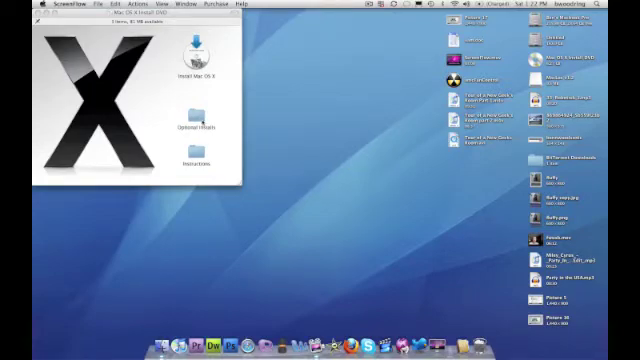
{"action": "double_click", "coordinate": [199, 117]}
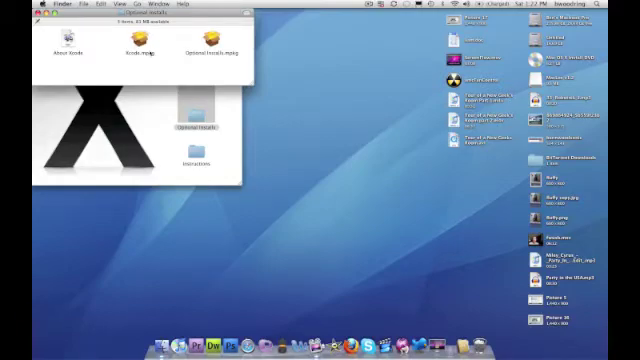
{"action": "left_click", "coordinate": [39, 12]}
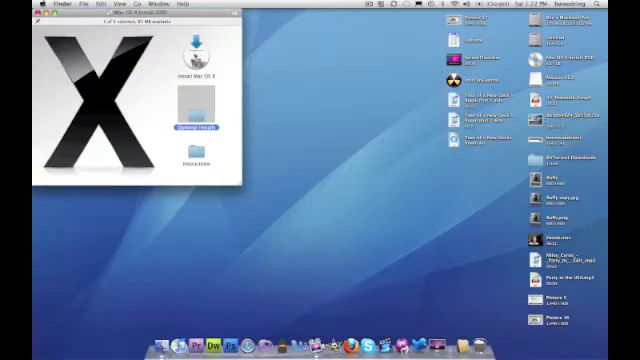
Launch the Snow Leopard installer, pass the welcome screen and agree to the license terms
{"action": "double_click", "coordinate": [196, 48]}
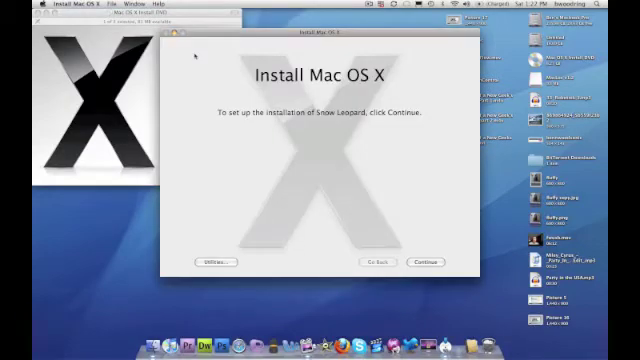
{"action": "left_click", "coordinate": [428, 262]}
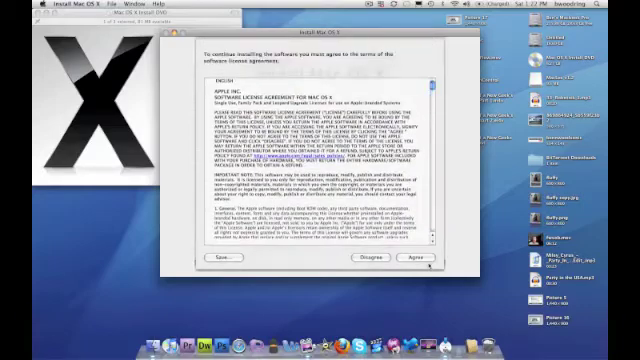
{"action": "scroll", "coordinate": [320, 160], "scroll_direction": "down", "scroll_amount": 8}
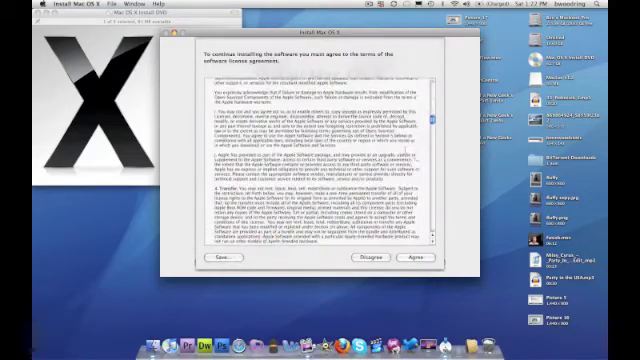
{"action": "scroll", "coordinate": [320, 160], "scroll_direction": "down", "scroll_amount": 8}
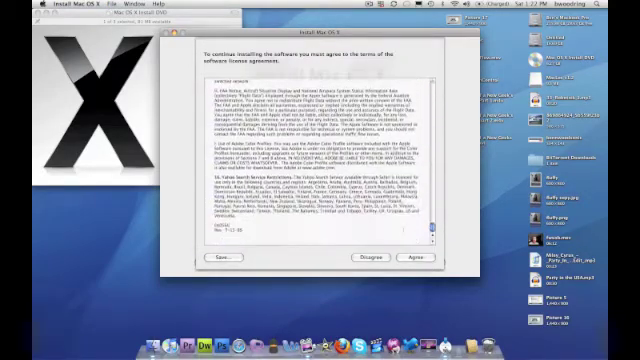
{"action": "left_click", "coordinate": [416, 257]}
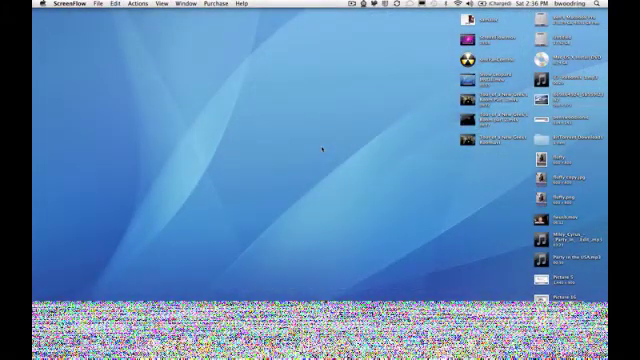
{"action": "left_click", "coordinate": [42, 3]}
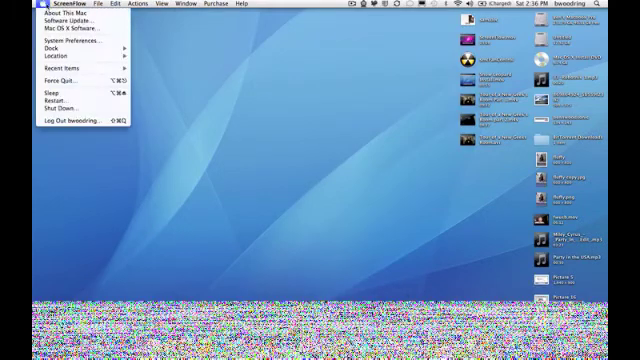
{"action": "left_click", "coordinate": [60, 13]}
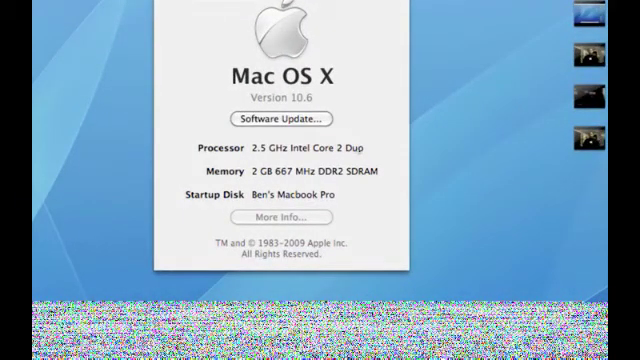
{"action": "left_click_drag", "start_coordinate": [276, 0], "coordinate": [276, 3]}
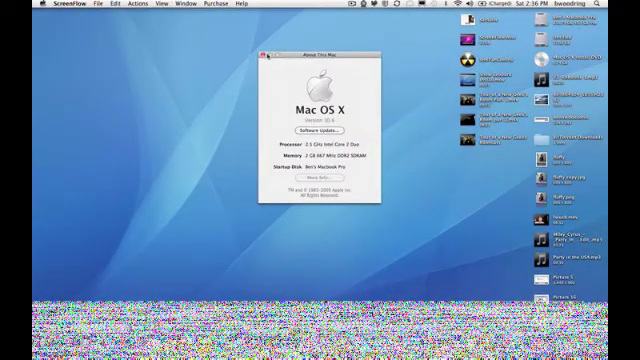
{"action": "left_click", "coordinate": [263, 56]}
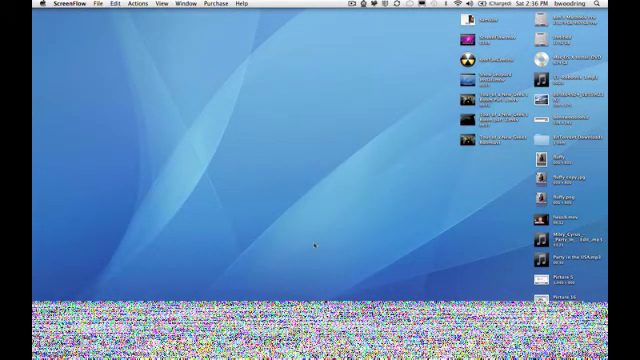